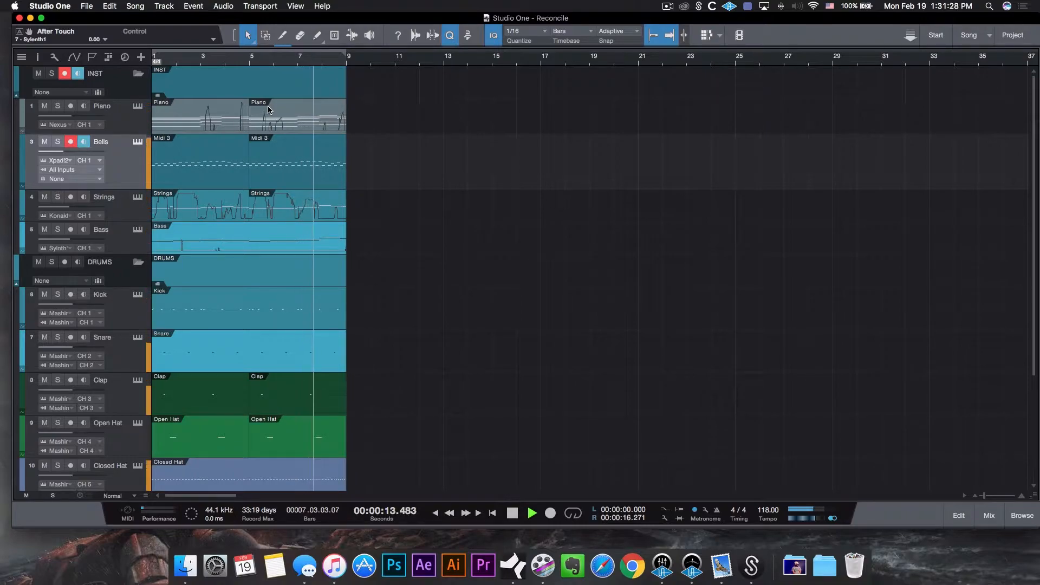
# Show the Piano track's Nexus instrument and open the Piano part's notes in the note editor
pyautogui.click(122, 124)
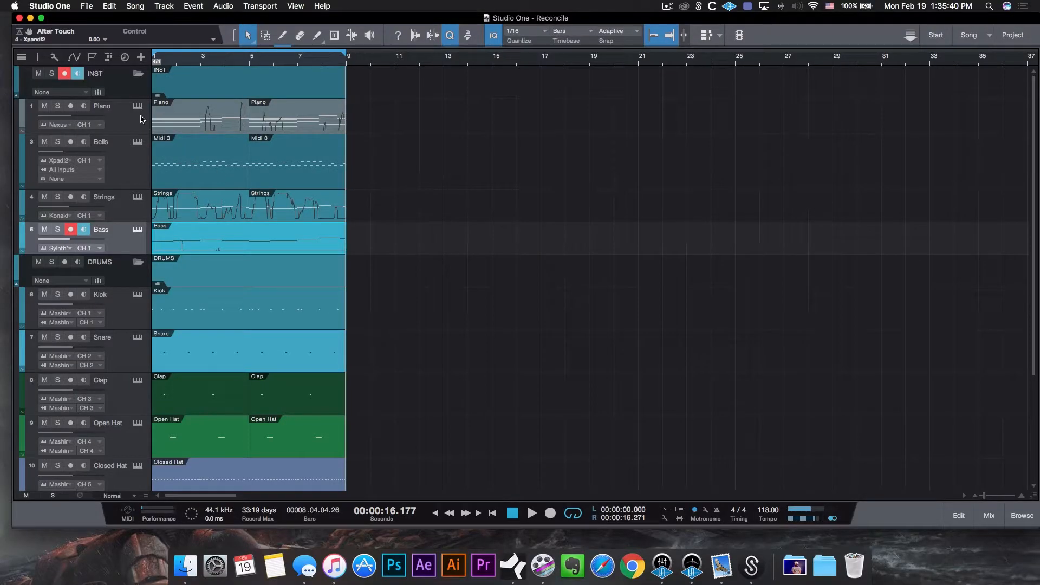
pyautogui.click(139, 106)
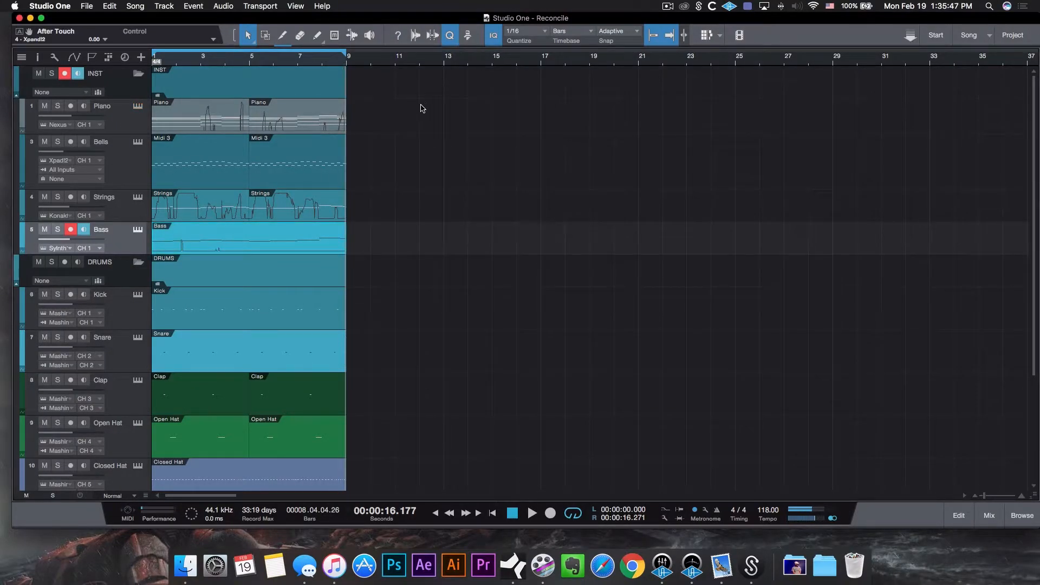
pyautogui.moveTo(422, 108); pyautogui.dragTo(174, 123)
pyautogui.doubleClick(187, 124)
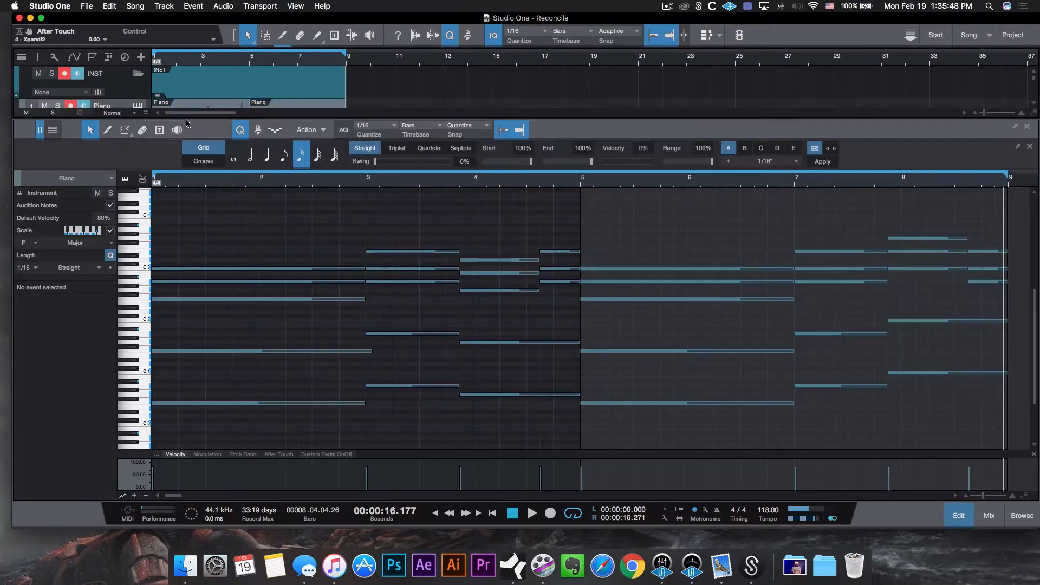
# Solo the Piano track, listen to its part from the beginning, and close the note editor
pyautogui.click(58, 106)
pyautogui.press(',')
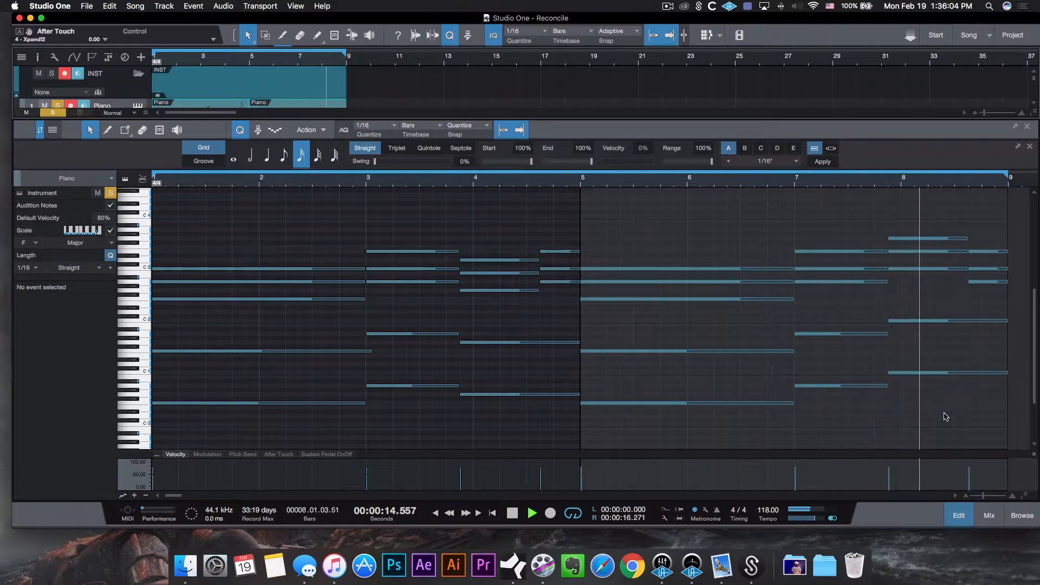
pyautogui.press('space')
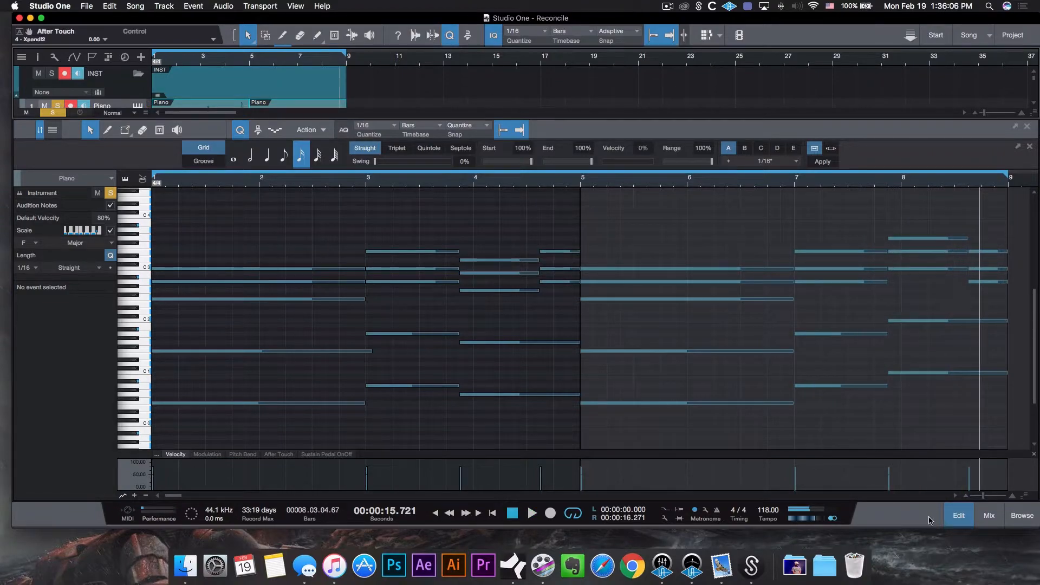
pyautogui.click(959, 517)
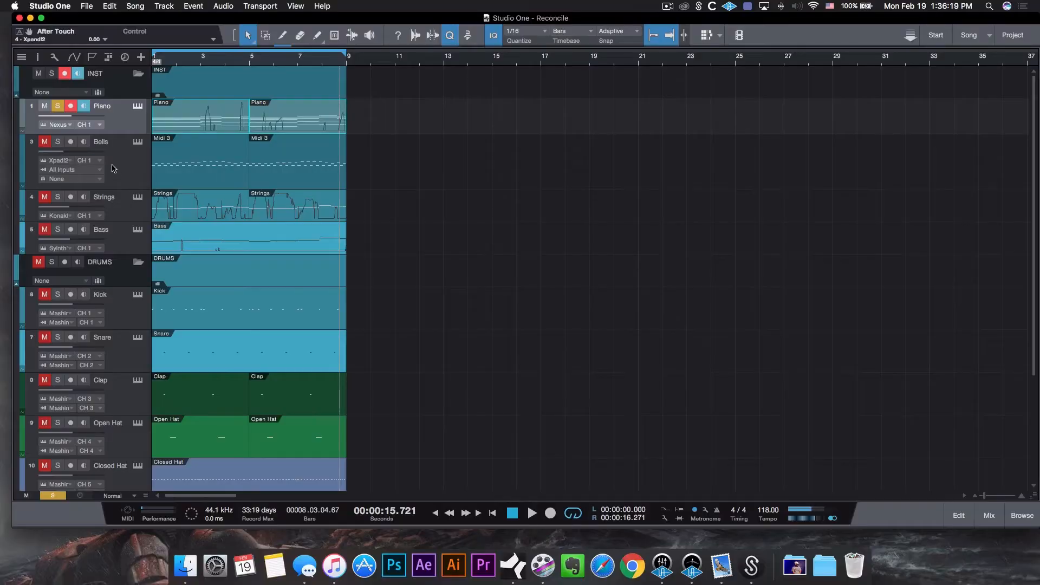
# Solo the Bells track along with the Piano and play it back while viewing its notes in the editor
pyautogui.click(110, 172)
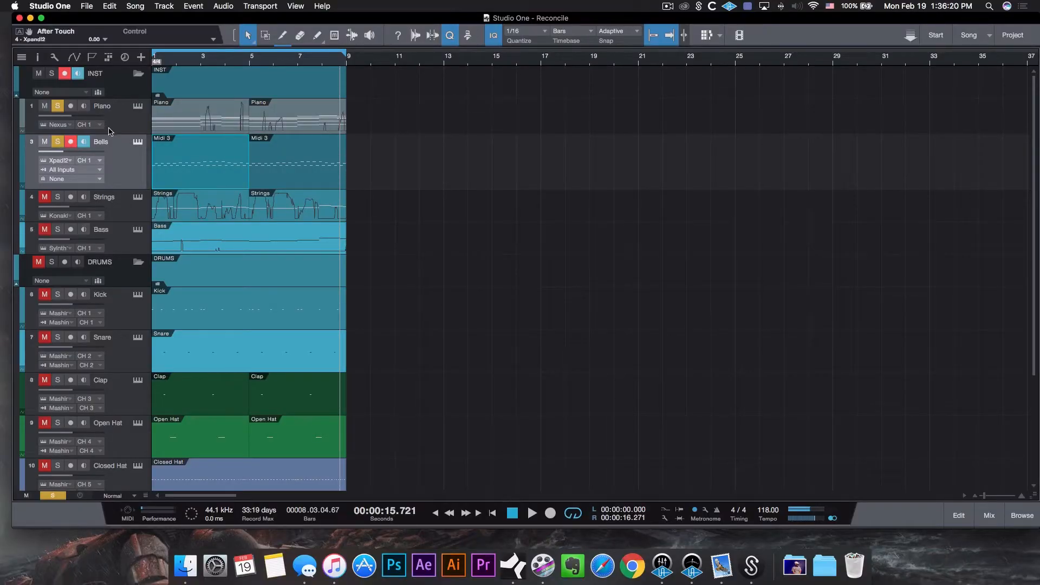
pyautogui.click(137, 143)
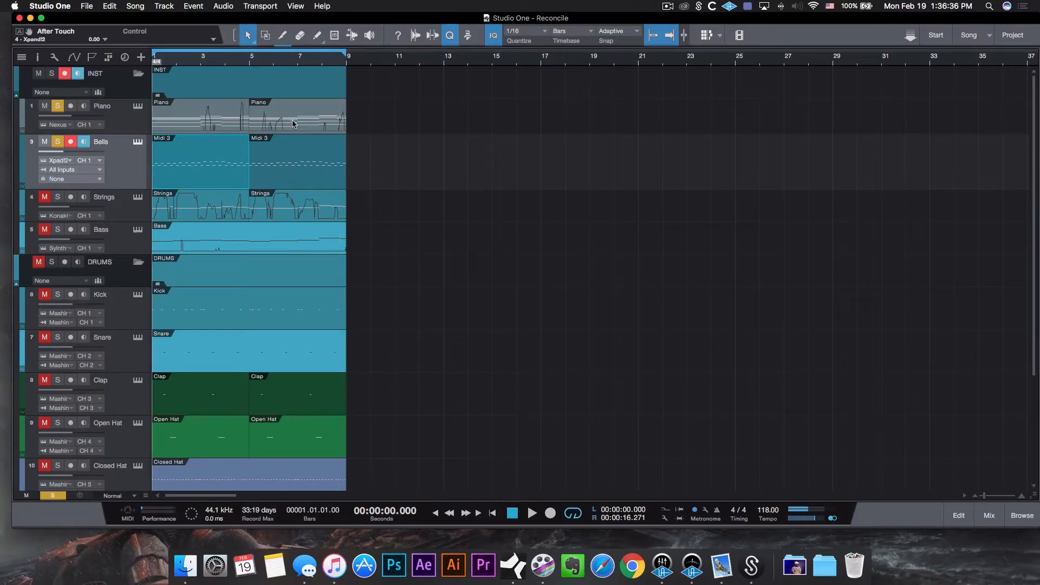
pyautogui.press('space')
pyautogui.doubleClick(193, 166)
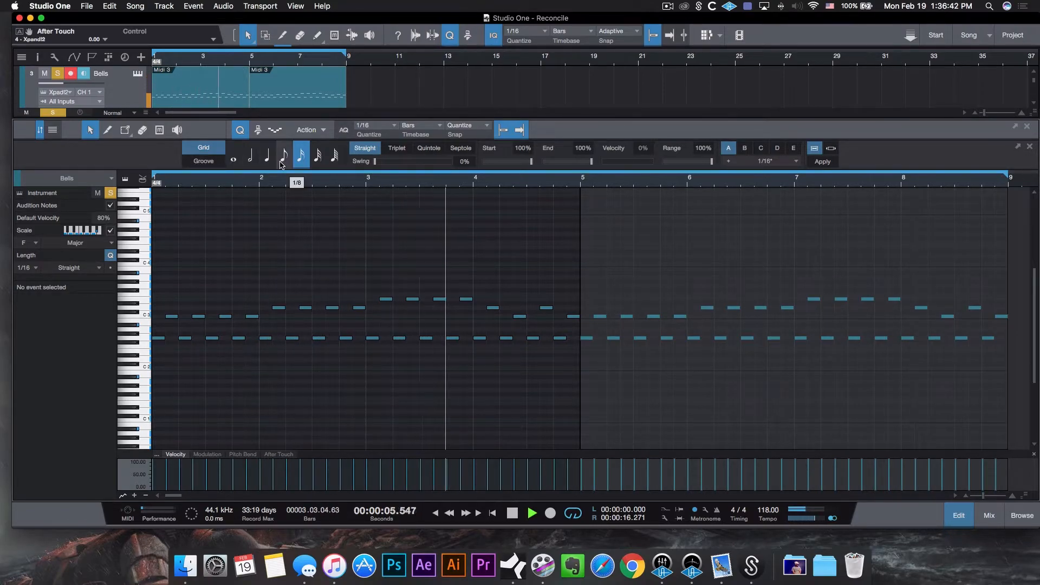
pyautogui.click(960, 519)
pyautogui.press('space')
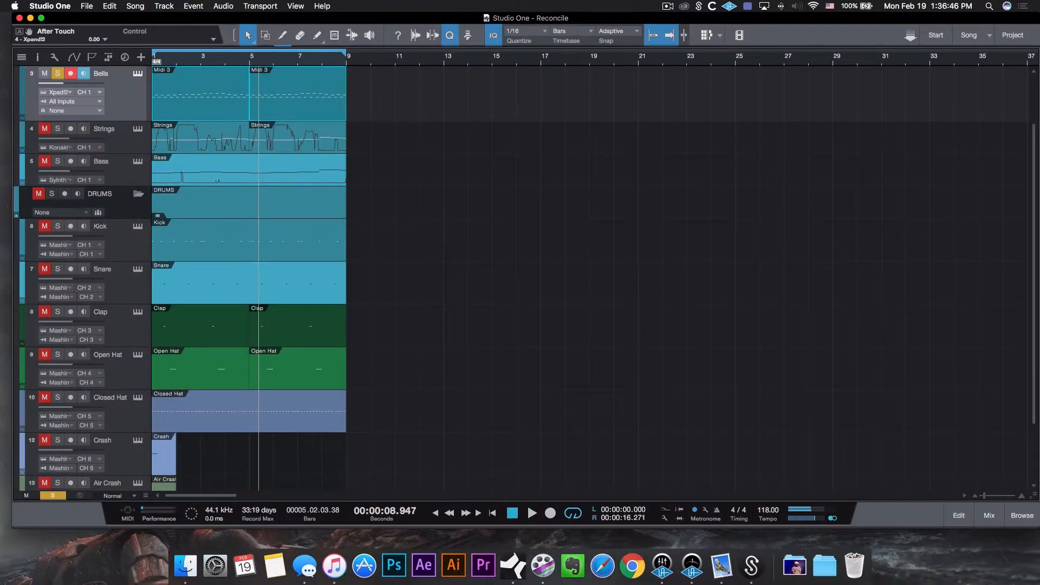
# Show the Strings track's instrument, solo the track, and play it back while viewing its notes in the editor
pyautogui.click(136, 130)
pyautogui.click(258, 142)
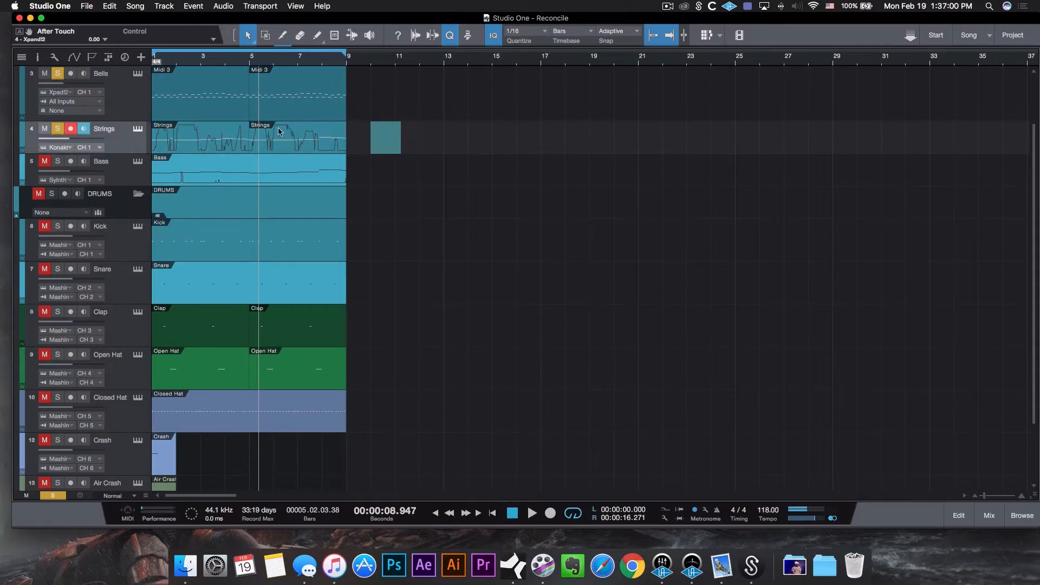
pyautogui.doubleClick(209, 133)
pyautogui.press('space')
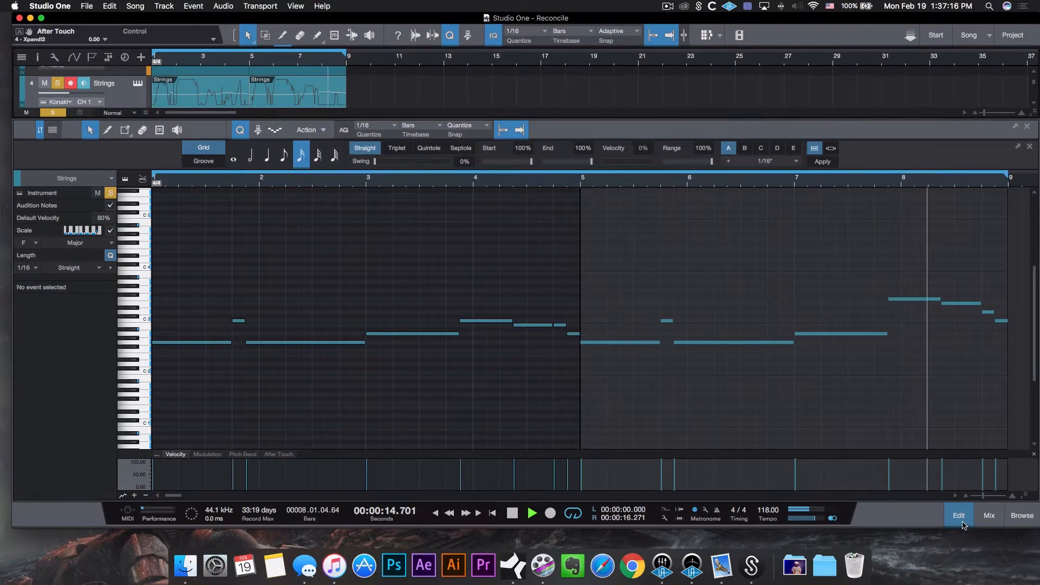
pyautogui.click(959, 516)
pyautogui.press('space')
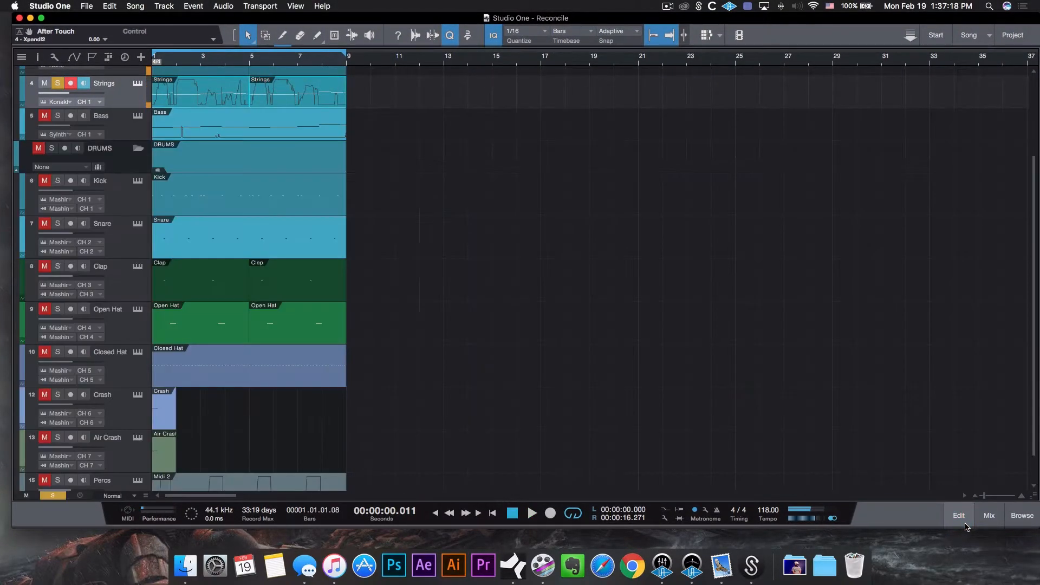
# Solo the Kick and Snare tracks and play them back while viewing the Kick notes in the editor
pyautogui.scroll(5, 156, 174)
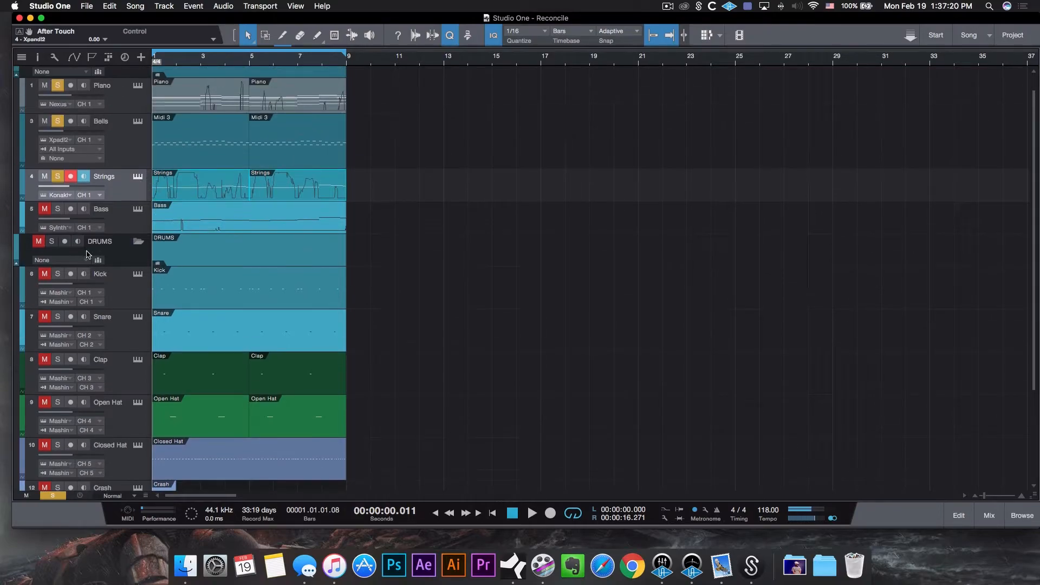
pyautogui.click(58, 317)
pyautogui.click(427, 304)
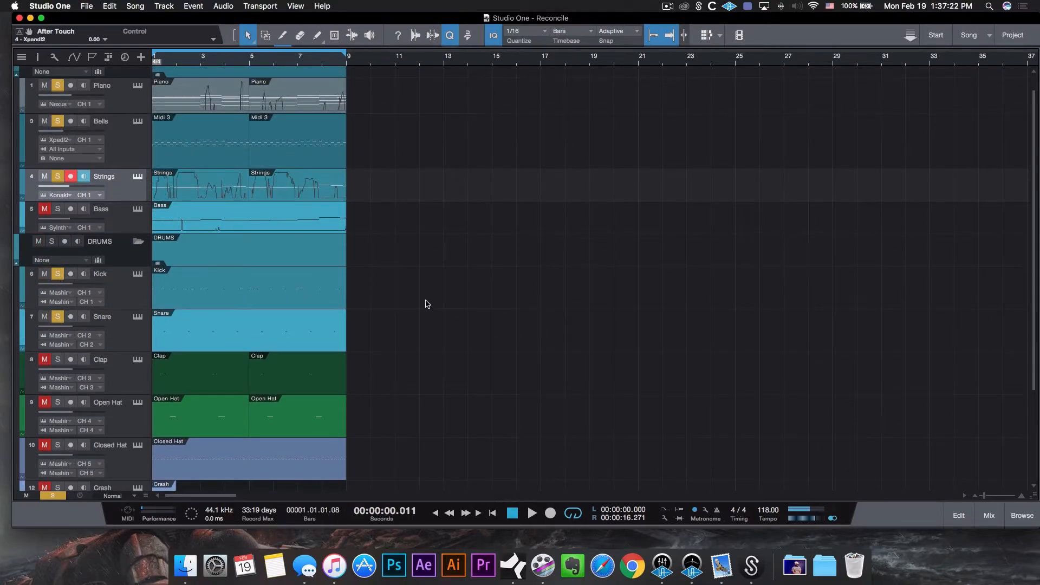
pyautogui.moveTo(409, 276); pyautogui.dragTo(201, 317)
pyautogui.doubleClick(215, 294)
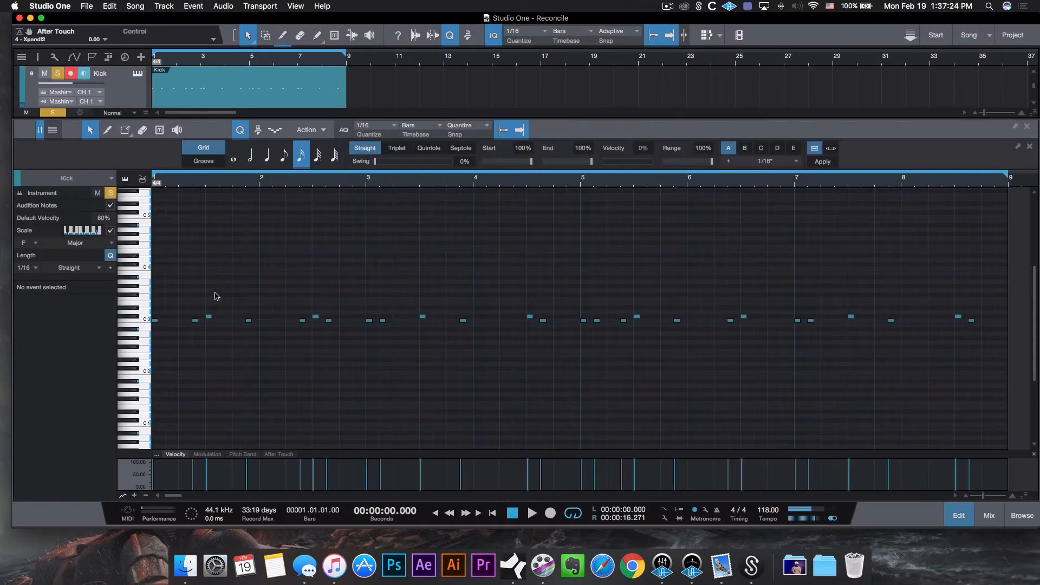
pyautogui.press('space')
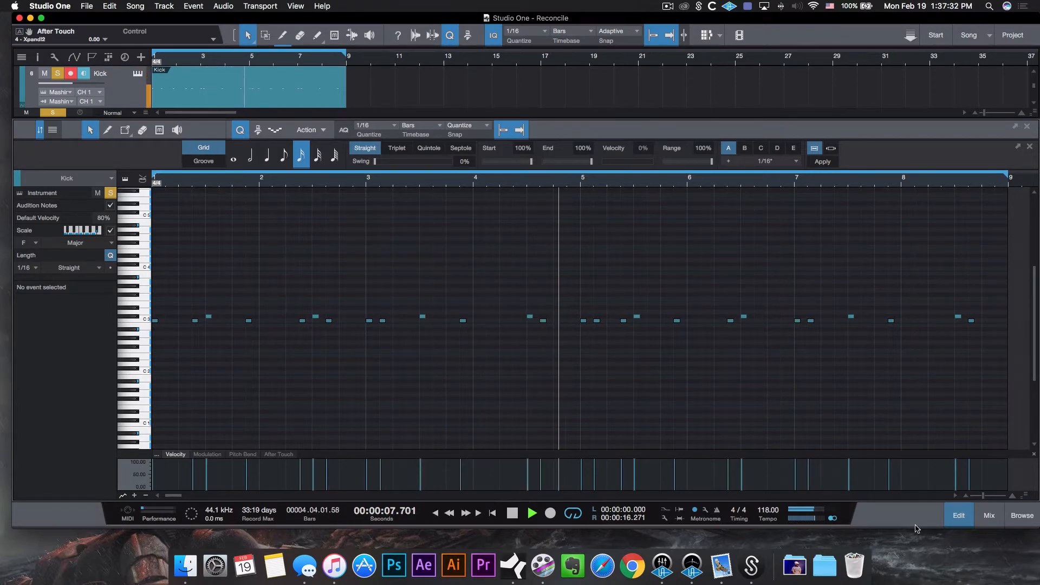
pyautogui.press('F2')
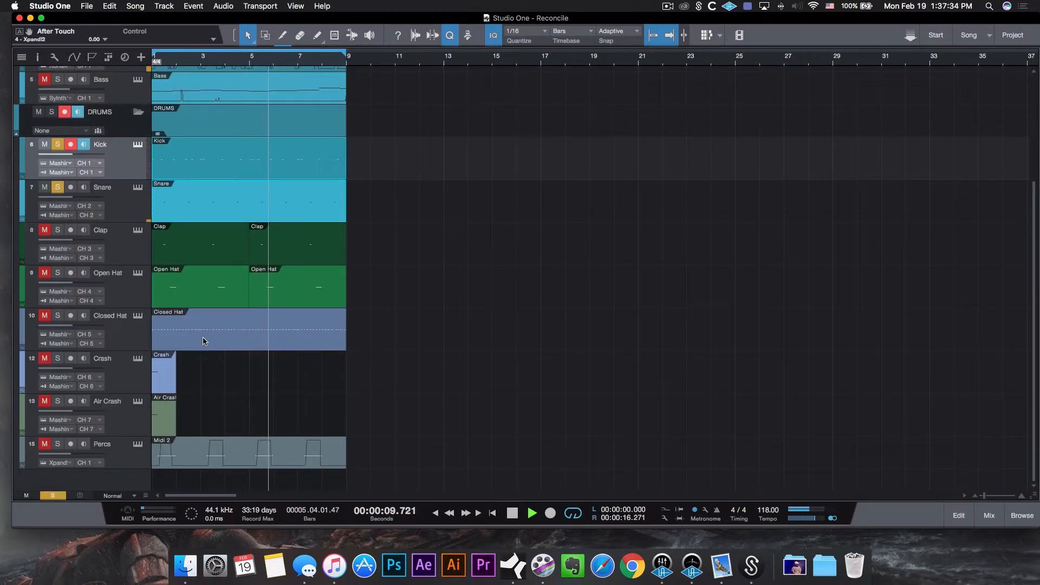
# Solo the Clap track and play it with the other soloed tracks while viewing its notes in the editor
pyautogui.press('space')
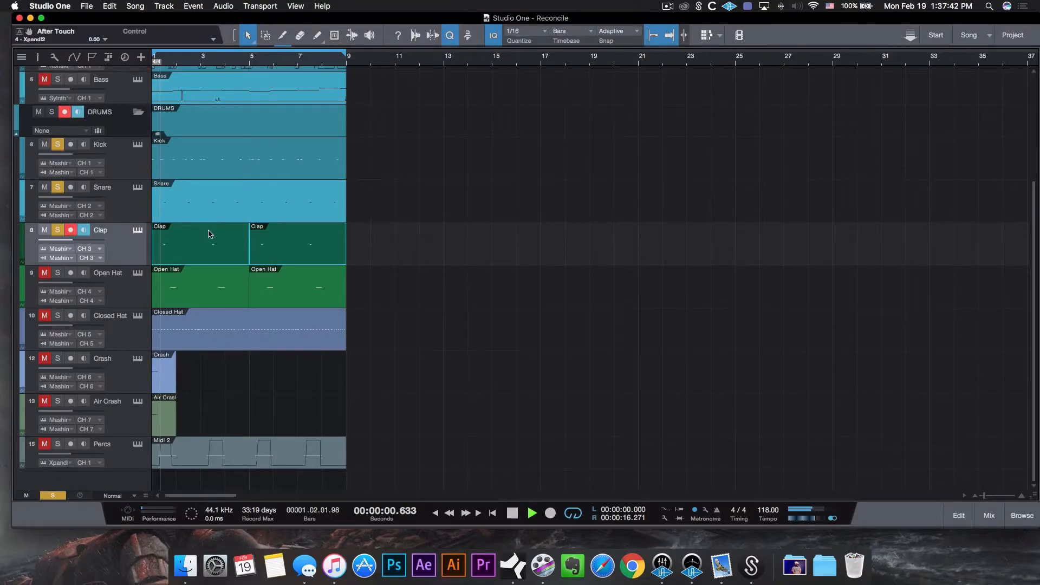
pyautogui.doubleClick(211, 234)
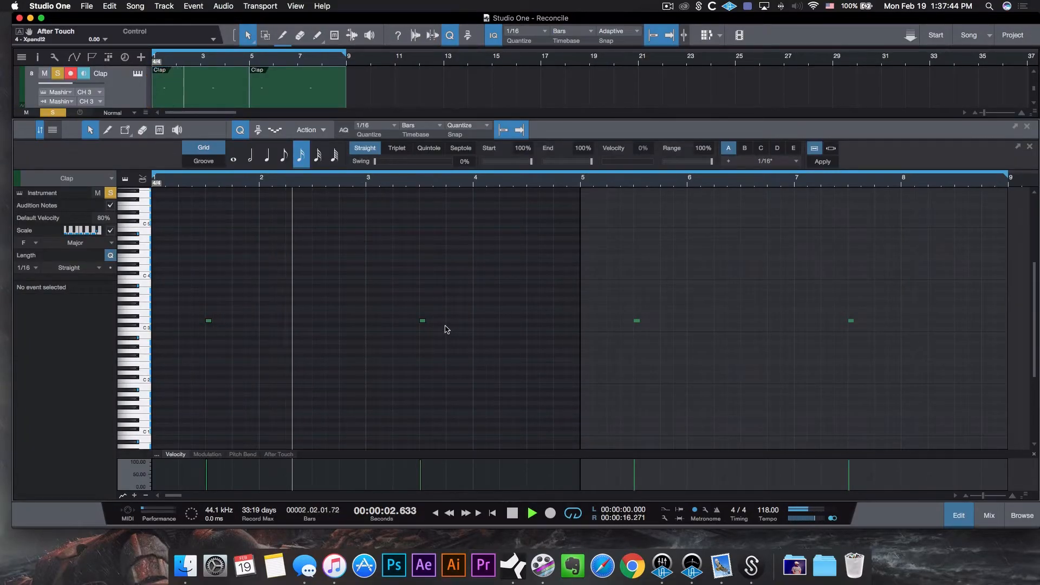
pyautogui.click(958, 517)
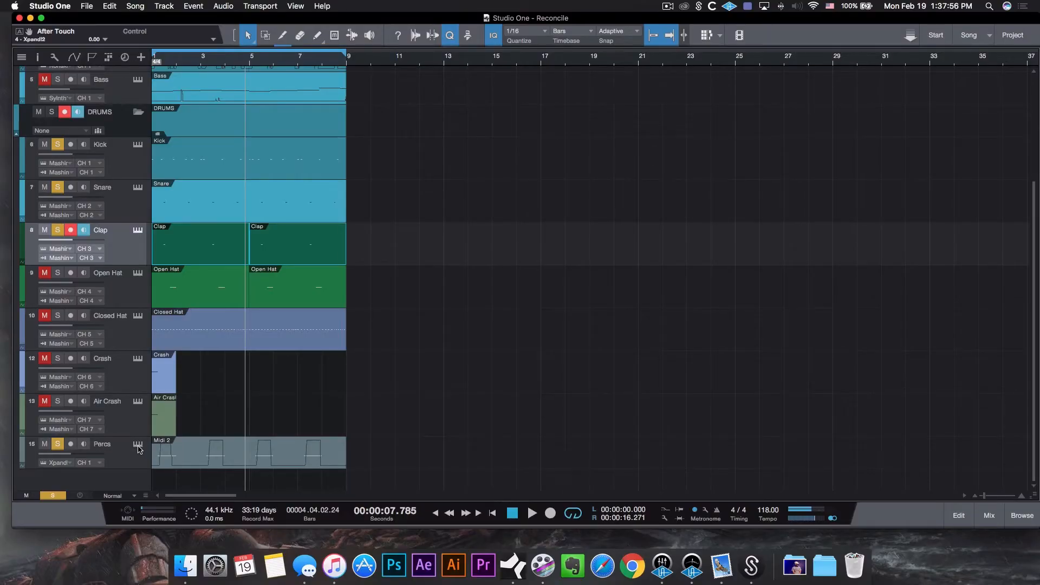
# Choose the Easy Ballad preset from the 29 Multitimbral category in the Percs track's Xpand!2 instrument and close the instrument
pyautogui.click(137, 446)
pyautogui.click(440, 388)
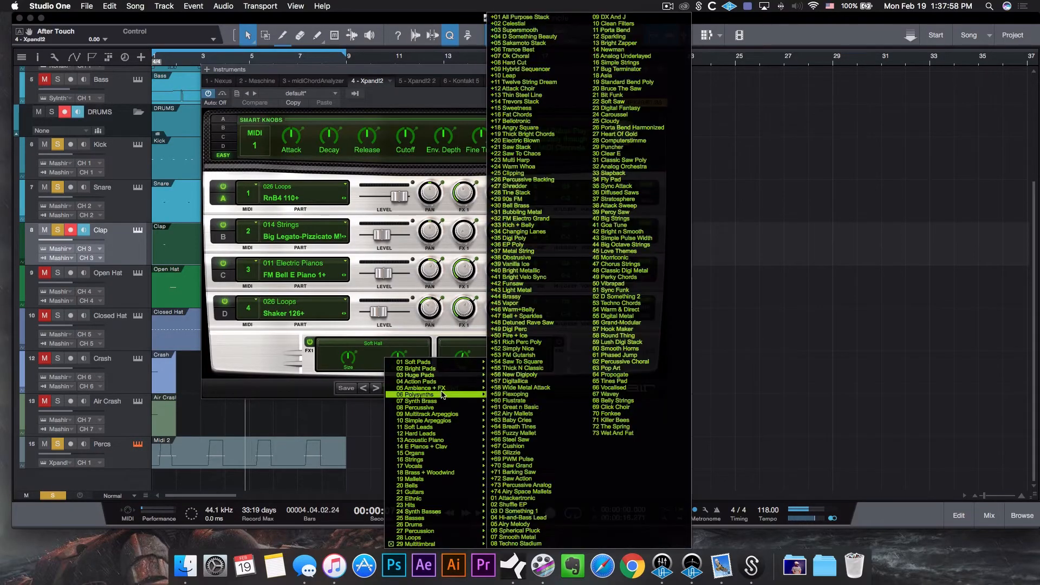
pyautogui.moveTo(425, 544)
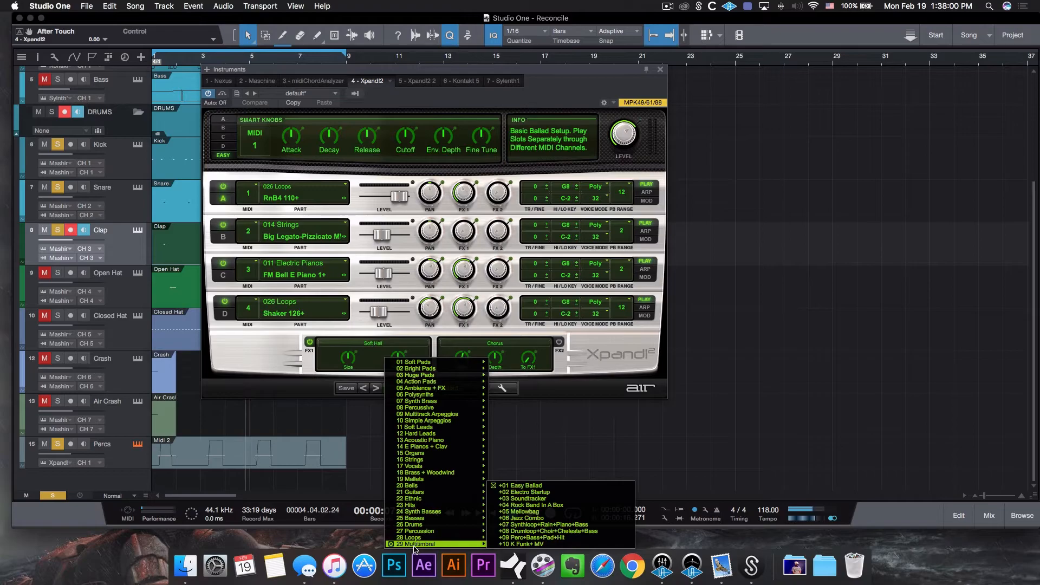
pyautogui.click(545, 486)
pyautogui.click(661, 69)
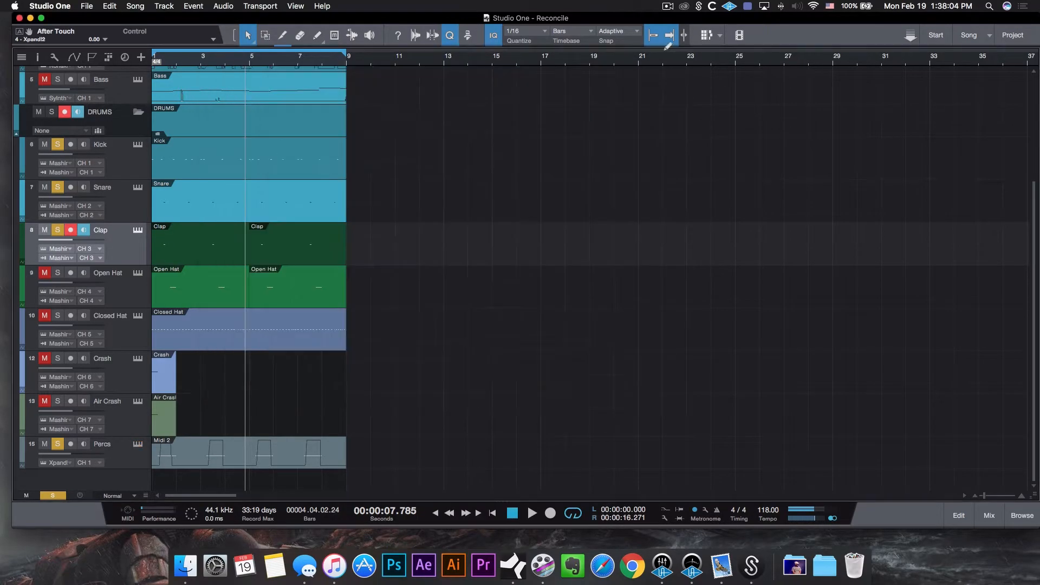
pyautogui.click(126, 464)
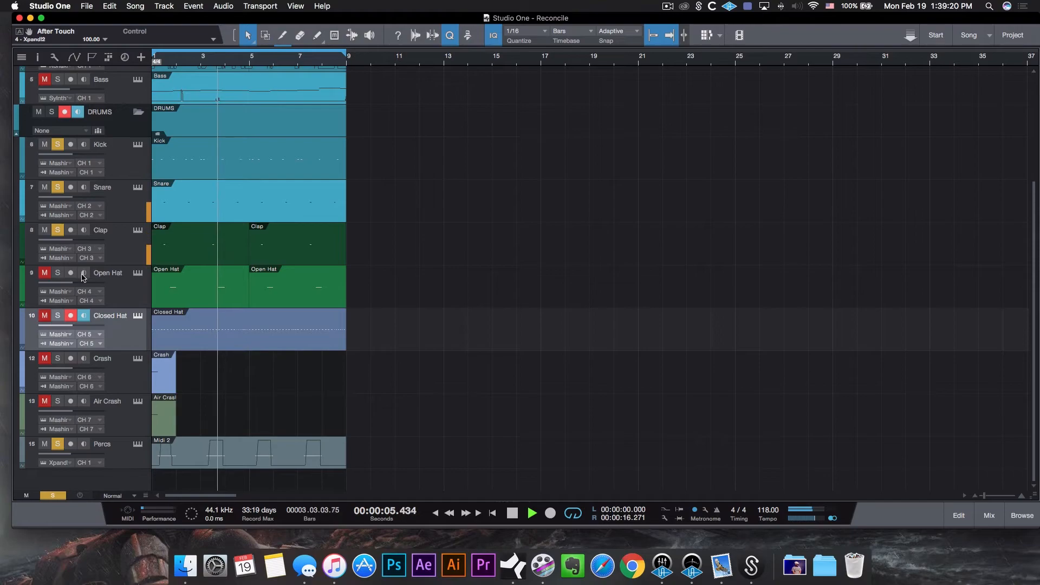
# Solo the Open Hat, Closed Hat, Crash and Air Crash tracks and play back the beat while viewing the Closed Hat notes
pyautogui.click(57, 276)
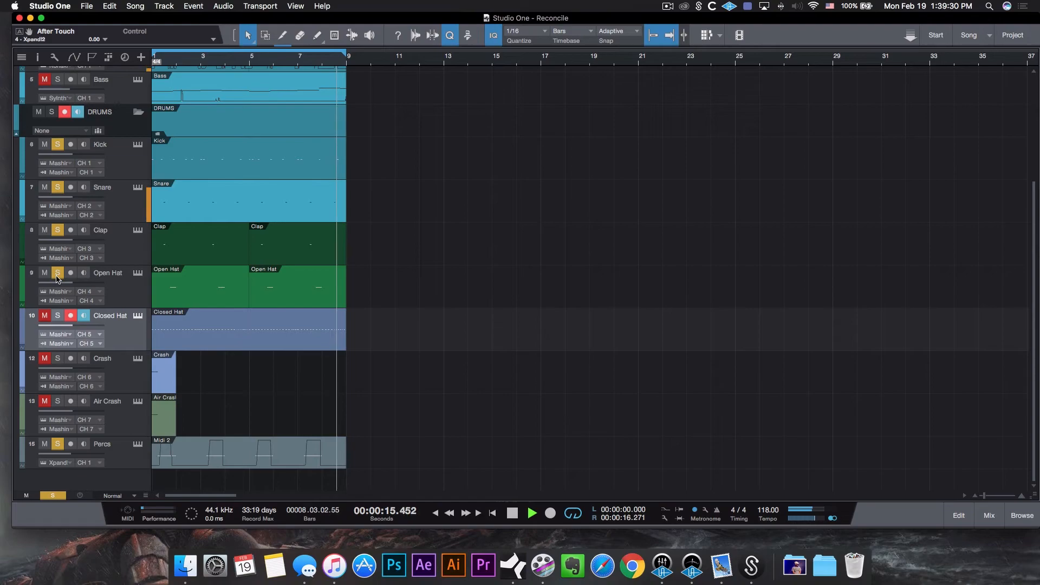
pyautogui.press('space')
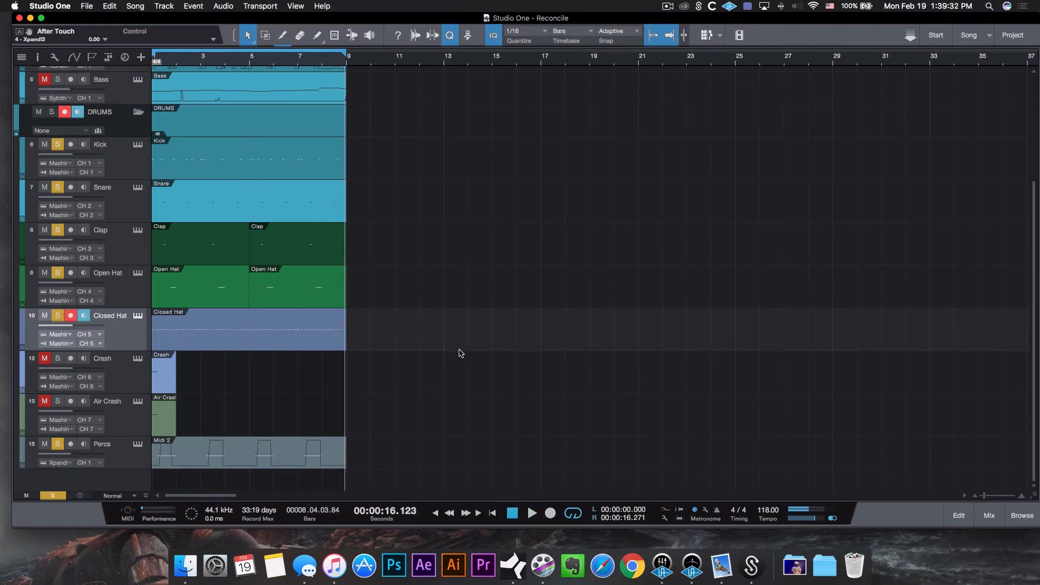
pyautogui.click(176, 342)
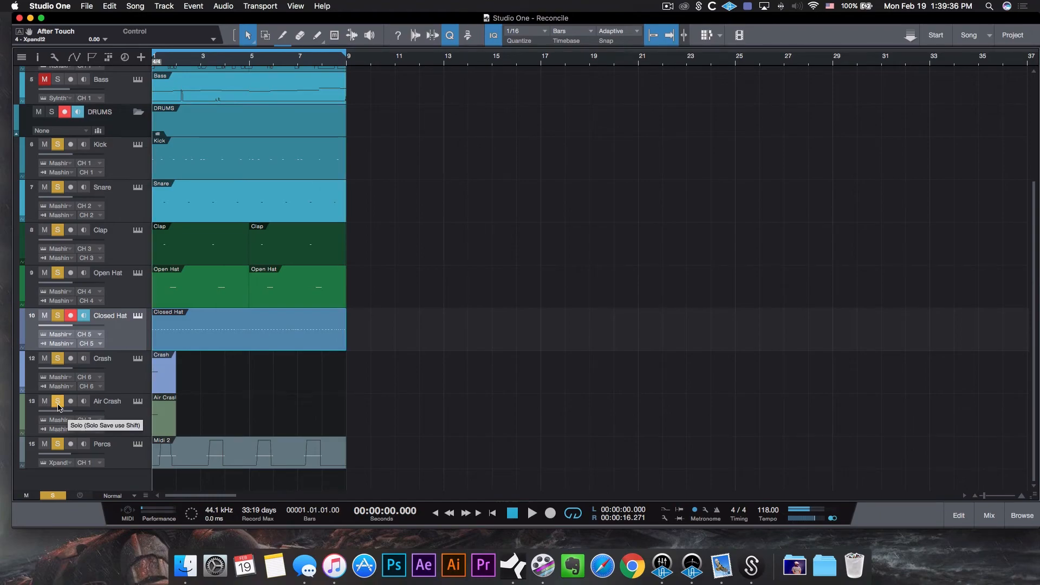
pyautogui.press('space')
pyautogui.doubleClick(201, 334)
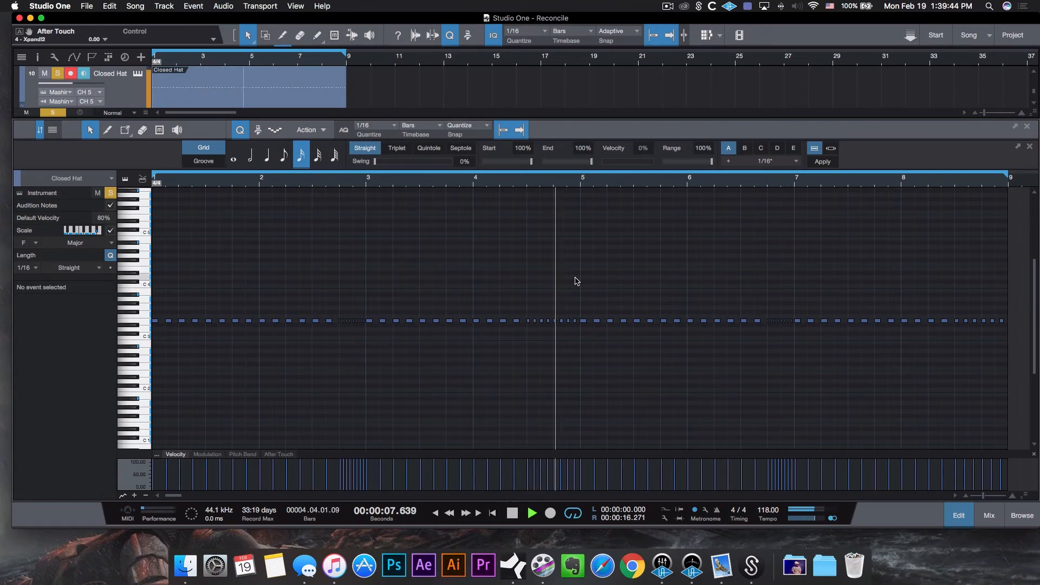
pyautogui.press('space')
pyautogui.click(966, 525)
# Clear the solo on all tracks at once
pyautogui.scroll(5, 562, 298)
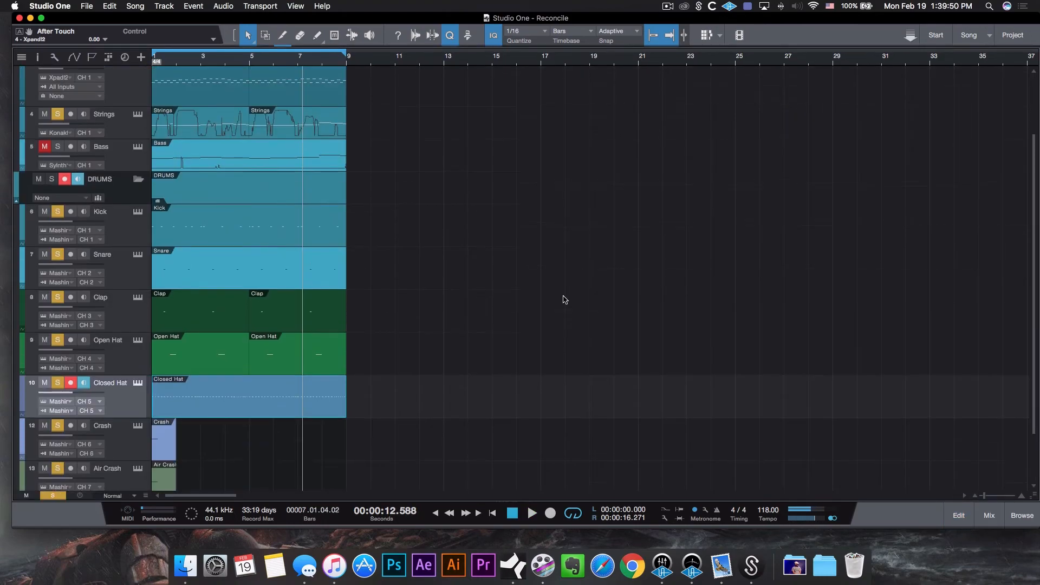
pyautogui.click(53, 496)
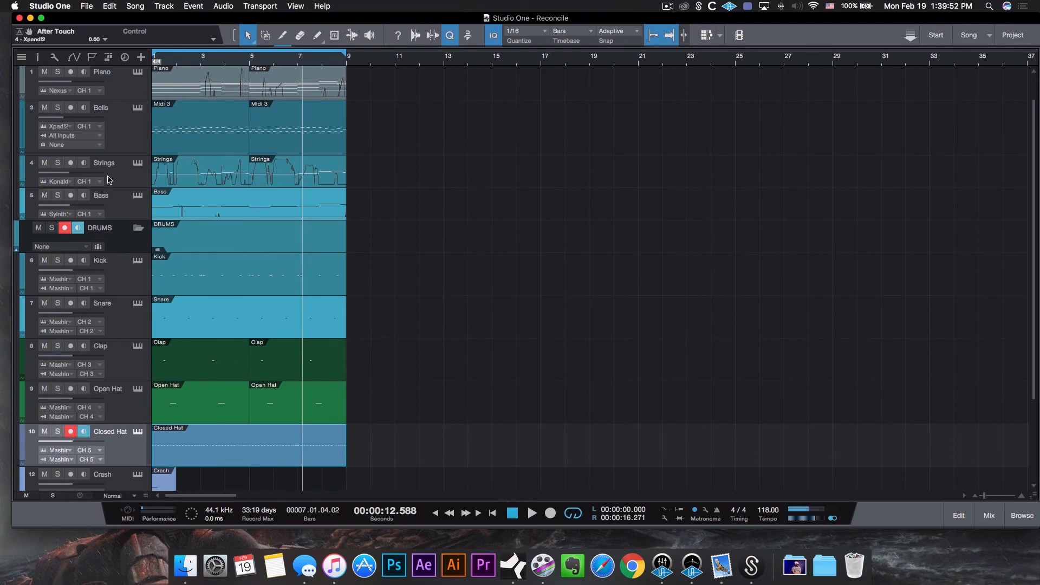